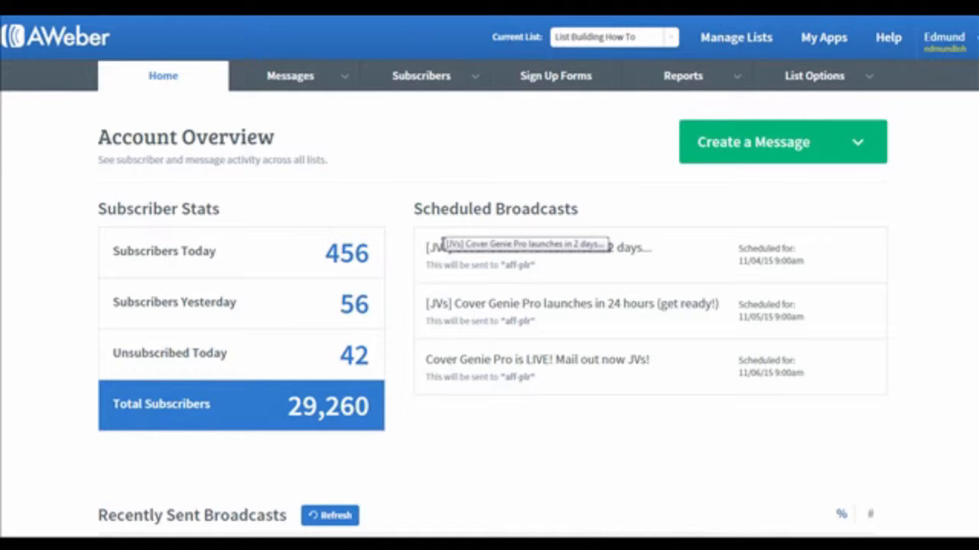
# - Create a new broadcast message with the Drag & Drop Email Builder
pyautogui.moveTo(320, 70)
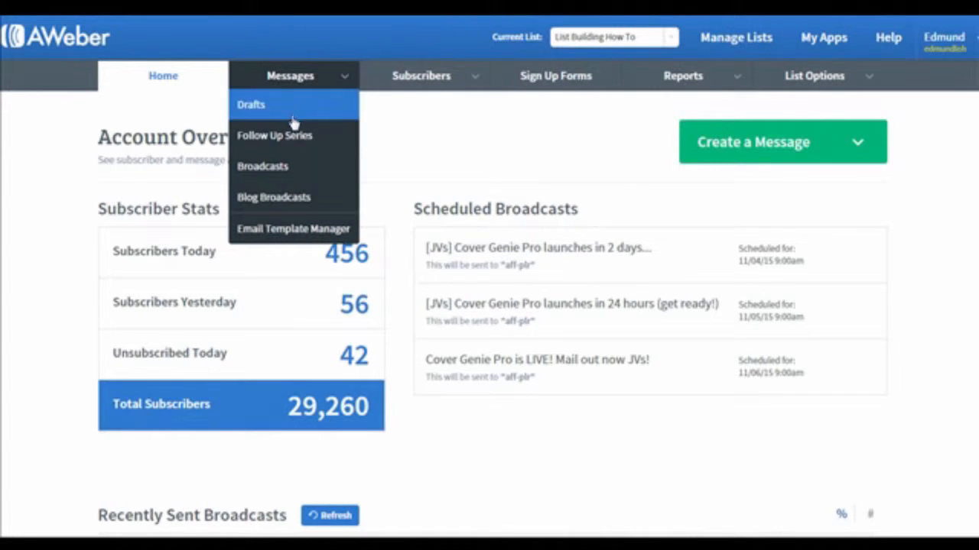
pyautogui.click(285, 173)
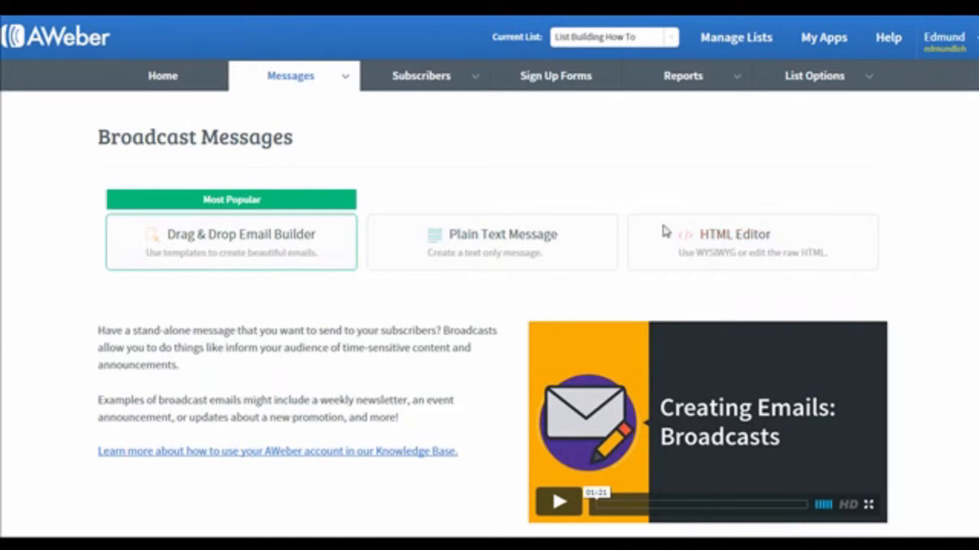
pyautogui.click(313, 240)
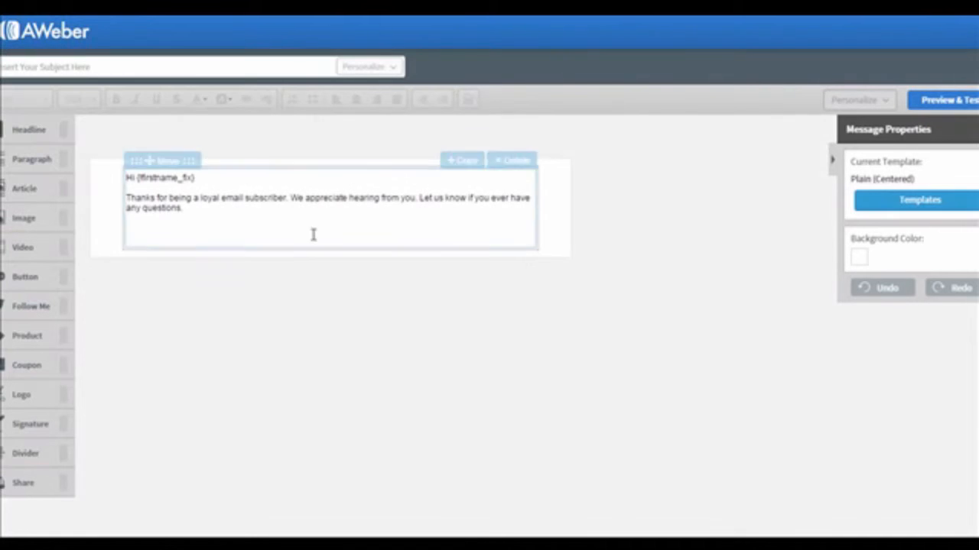
# - Set the message subject to "List Building" and apply the Plain center-aligned template
pyautogui.click(77, 66)
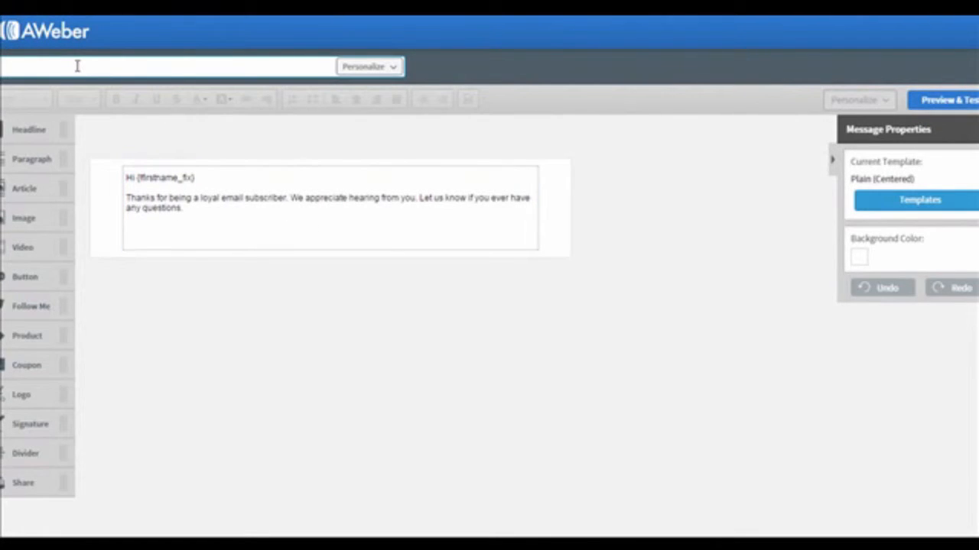
pyautogui.write('st Building')
pyautogui.click(931, 209)
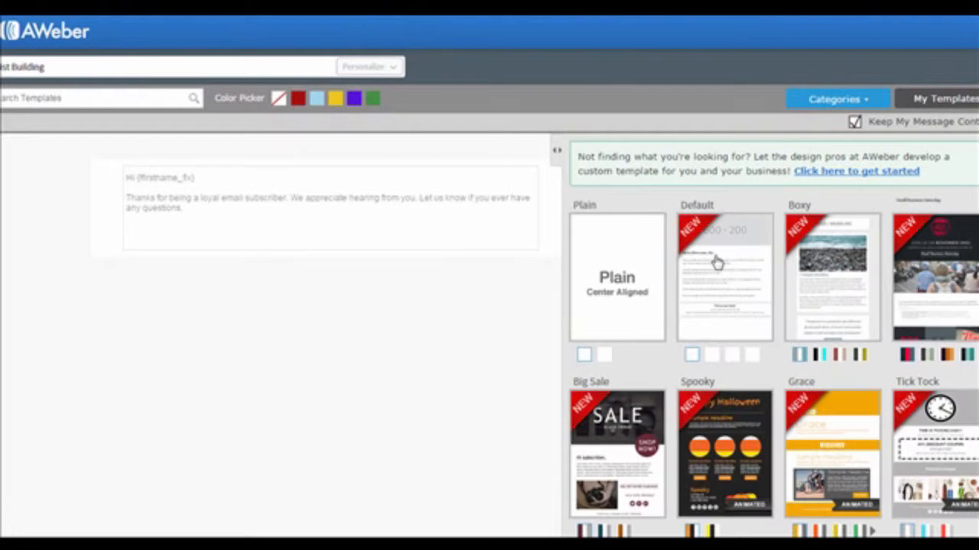
pyautogui.click(639, 302)
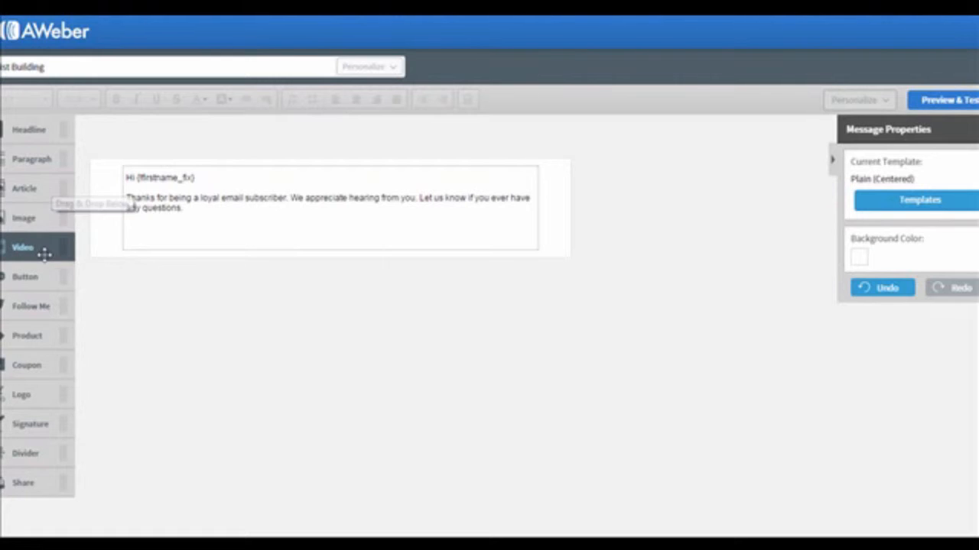
# - Add a center-aligned video block below the message's text paragraph
pyautogui.moveTo(43, 251); pyautogui.dragTo(337, 283)
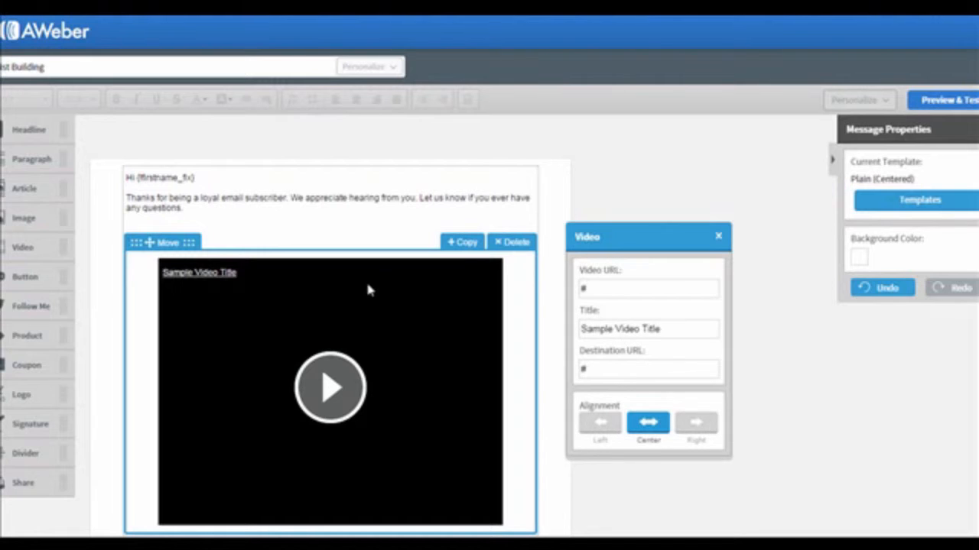
pyautogui.doubleClick(612, 286)
pyautogui.tripleClick(632, 329)
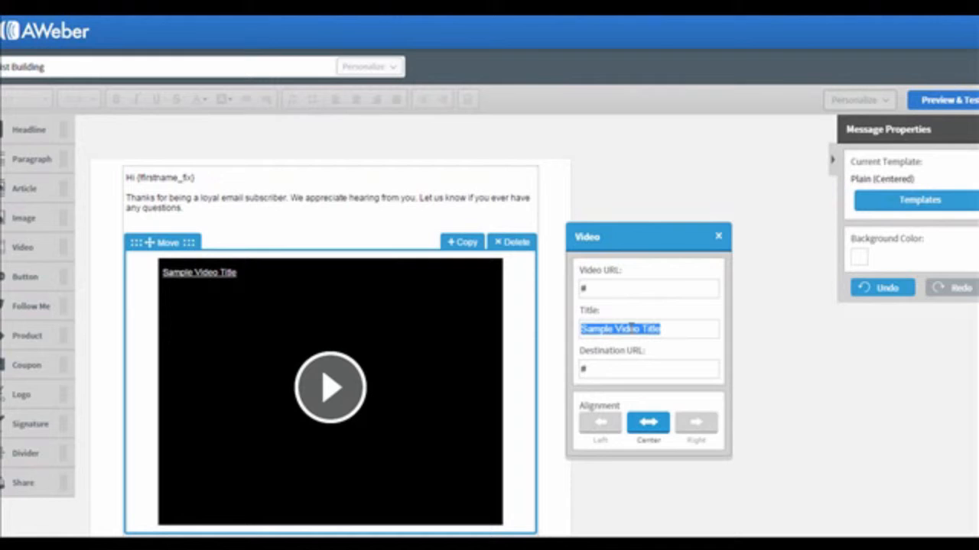
pyautogui.doubleClick(620, 370)
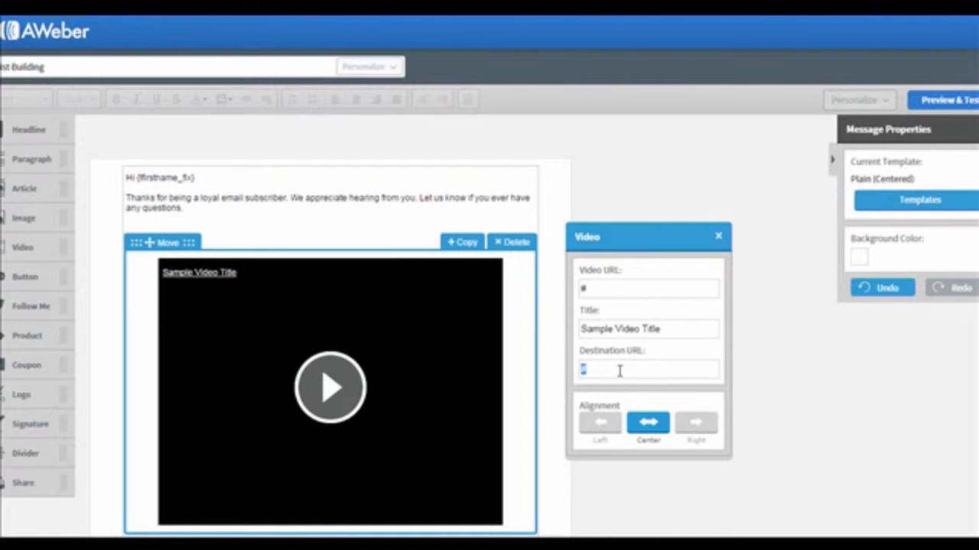
pyautogui.click(602, 425)
pyautogui.click(639, 428)
pyautogui.click(695, 424)
pyautogui.click(660, 425)
# - Add the line "Click Here To Find Out More" below the message's last sentence, separated by a blank line
pyautogui.click(222, 207)
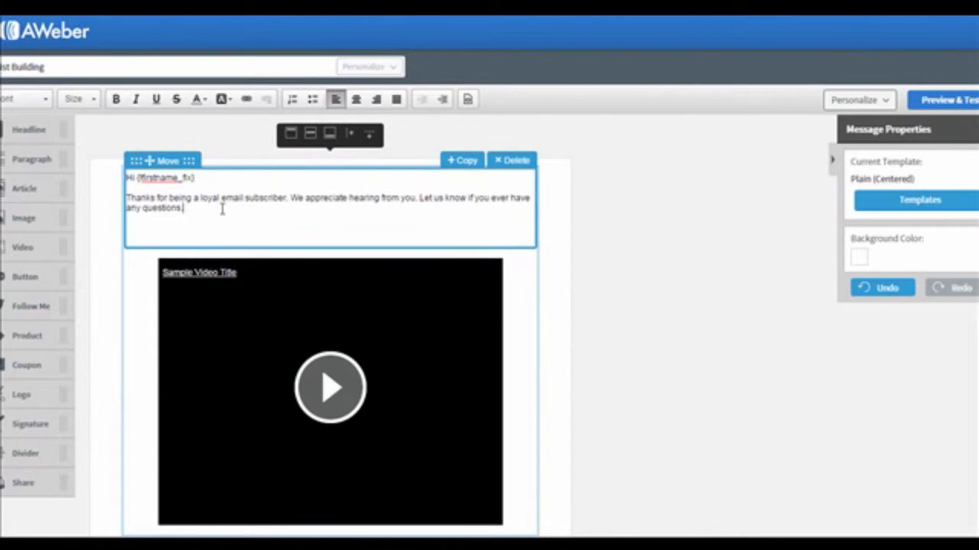
pyautogui.press('Return')
pyautogui.press('Return')
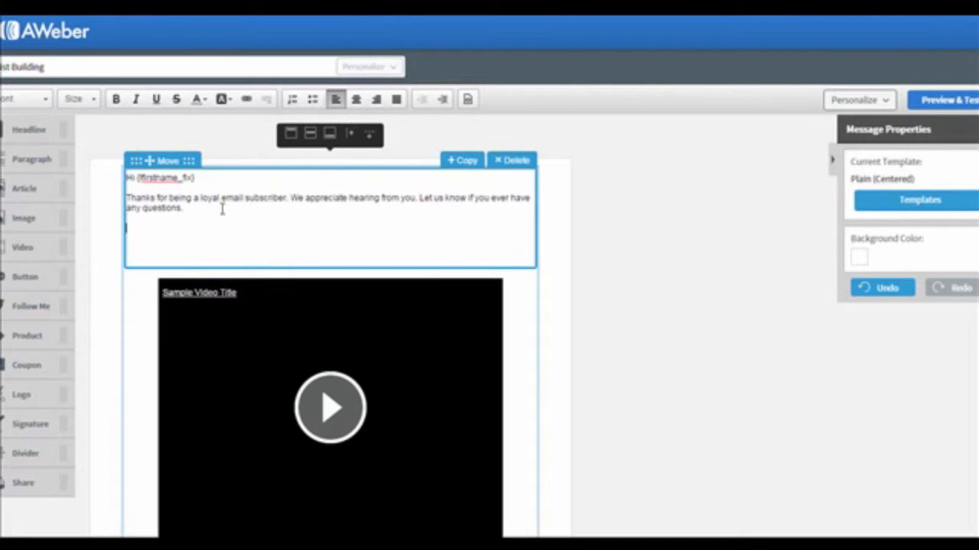
pyautogui.write('Click Here To Find Out More')
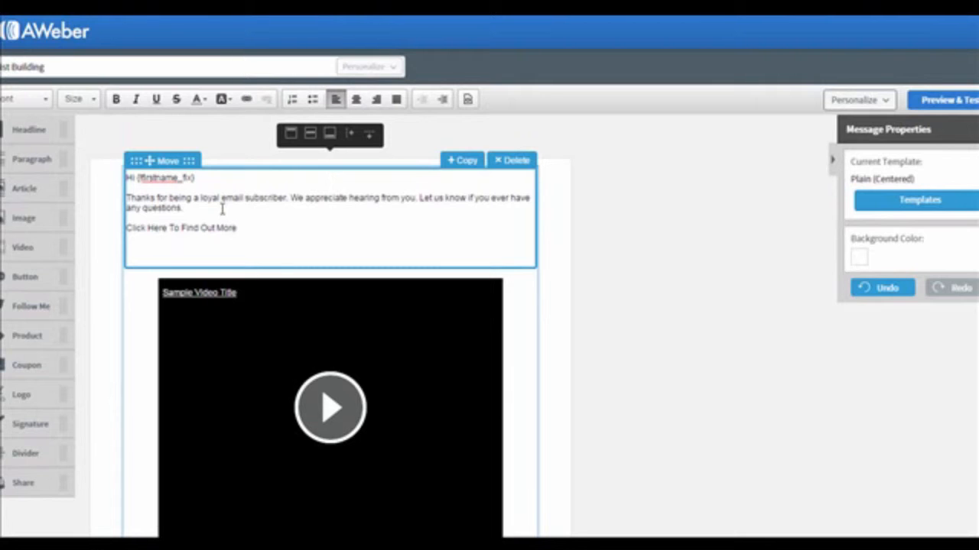
pyautogui.moveTo(265, 227); pyautogui.dragTo(122, 227)
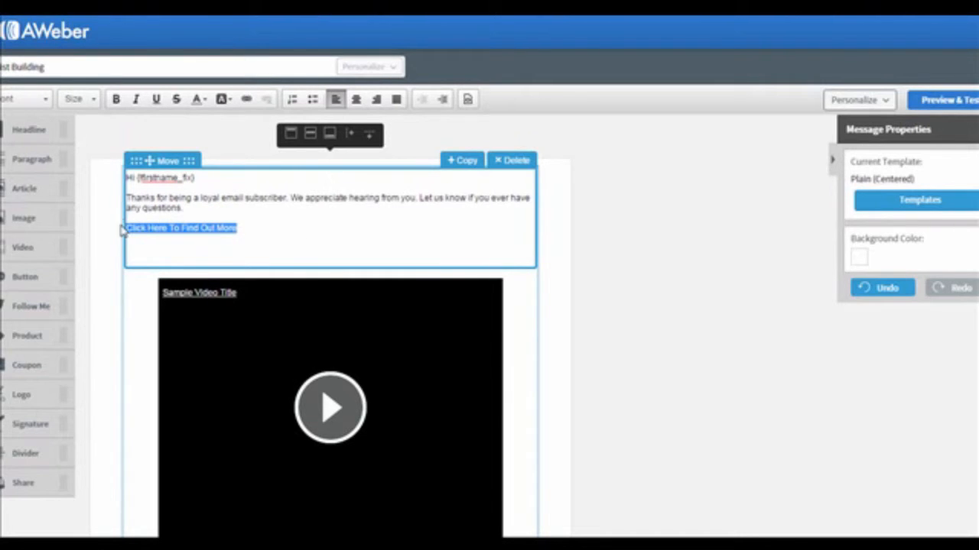
pyautogui.click(246, 101)
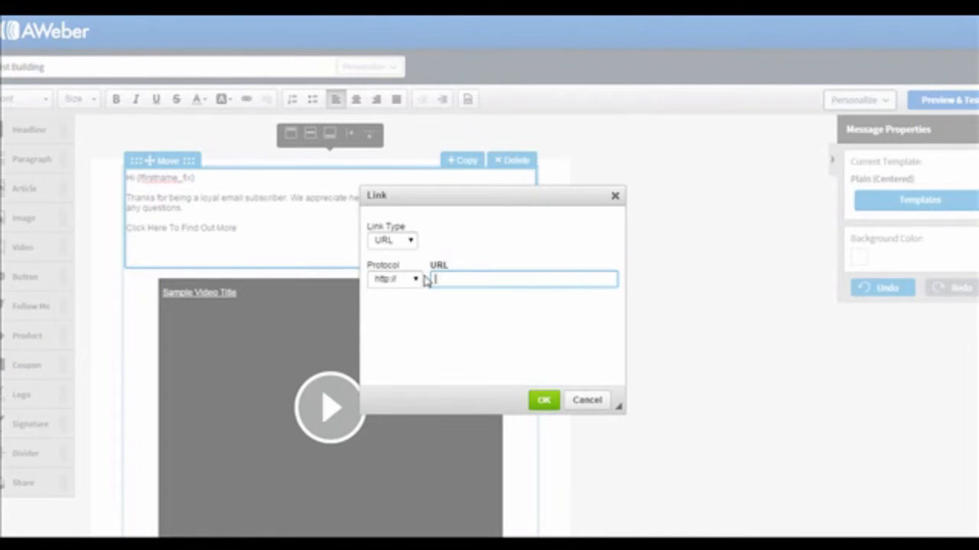
pyautogui.write('google.com')
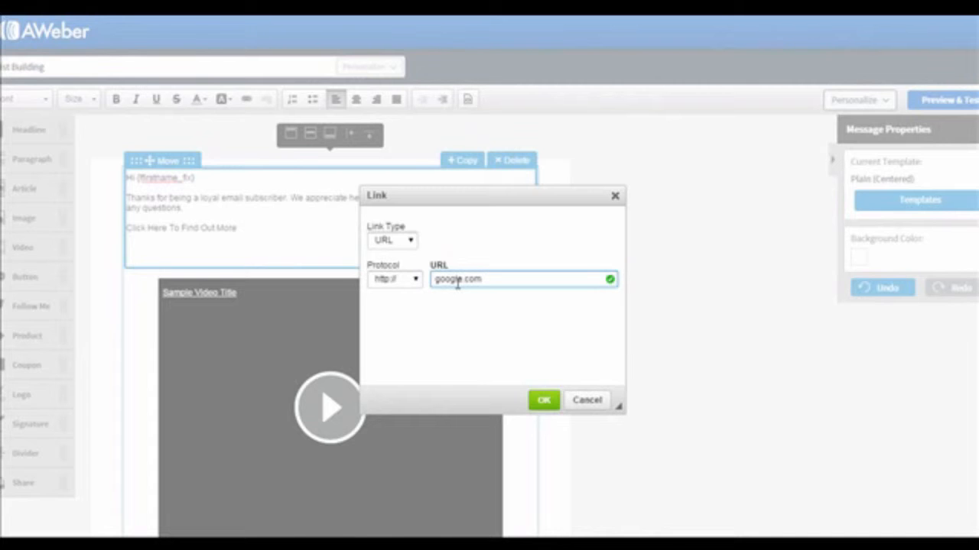
pyautogui.click(540, 400)
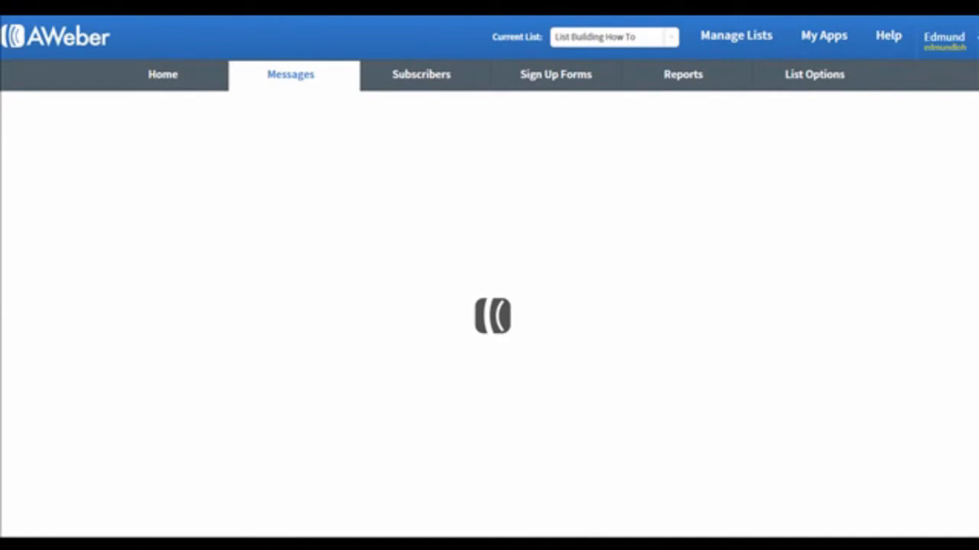
# - Start scheduling the List Building draft as a broadcast to all subscribers, with the QuickStats email notification turned off
pyautogui.click(466, 243)
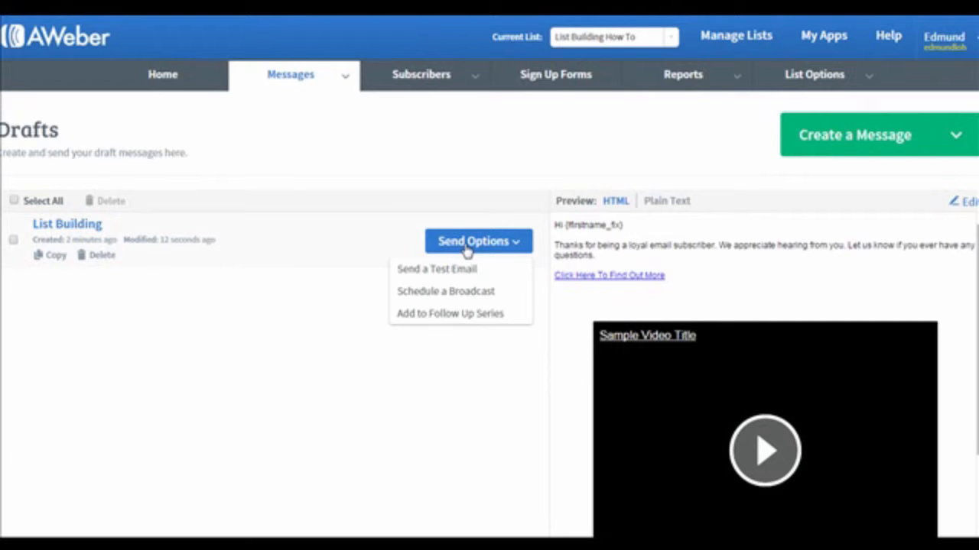
pyautogui.click(466, 294)
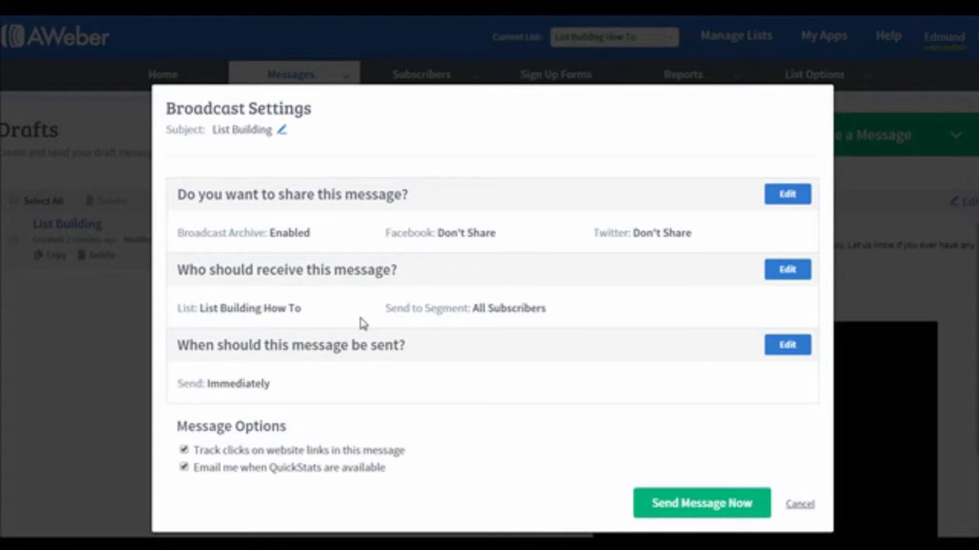
pyautogui.click(789, 271)
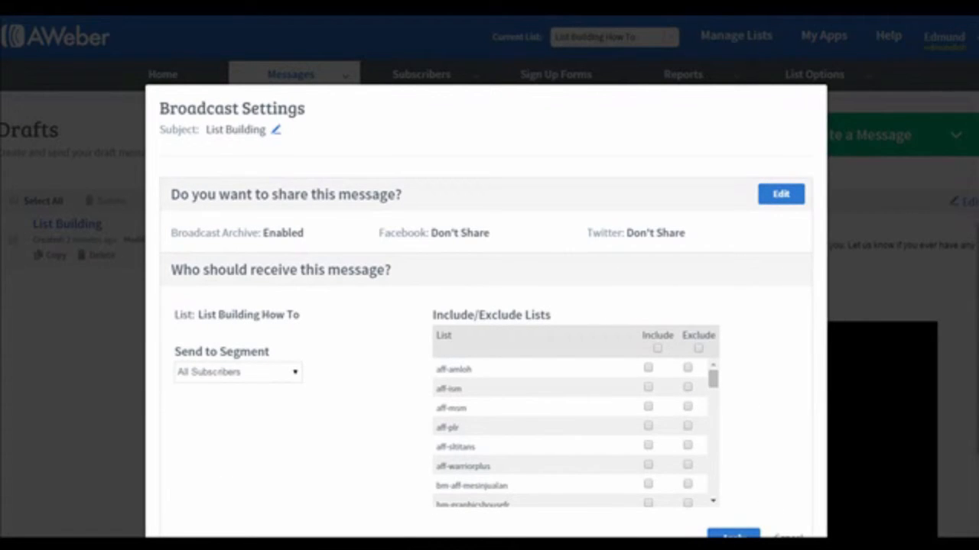
pyautogui.click(732, 535)
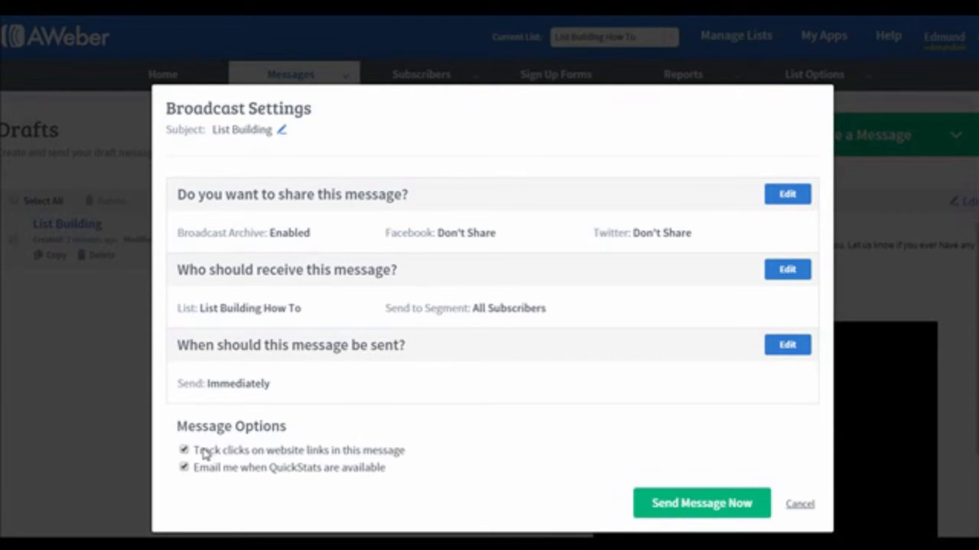
pyautogui.click(184, 468)
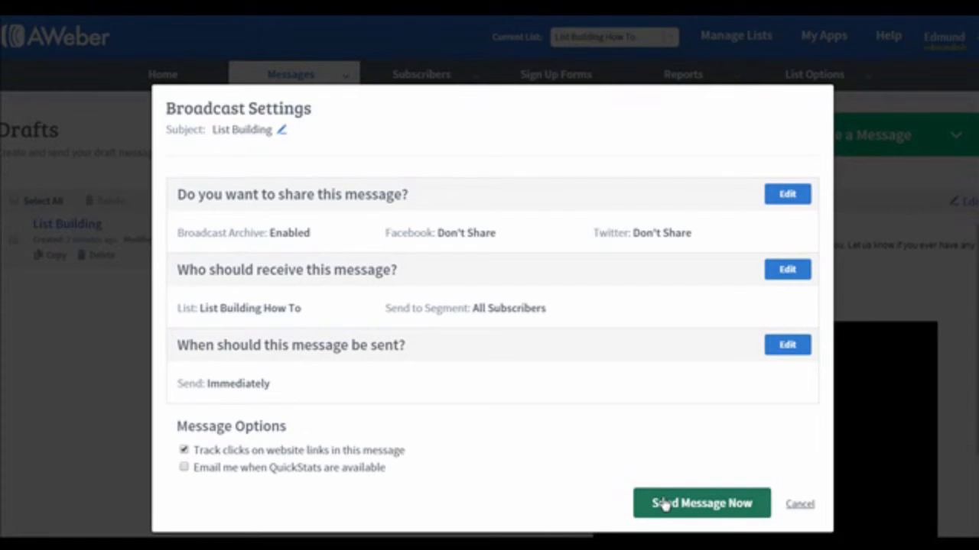
# - Set the broadcast's send date to October 31, 2015 at 12:00 am
pyautogui.click(787, 345)
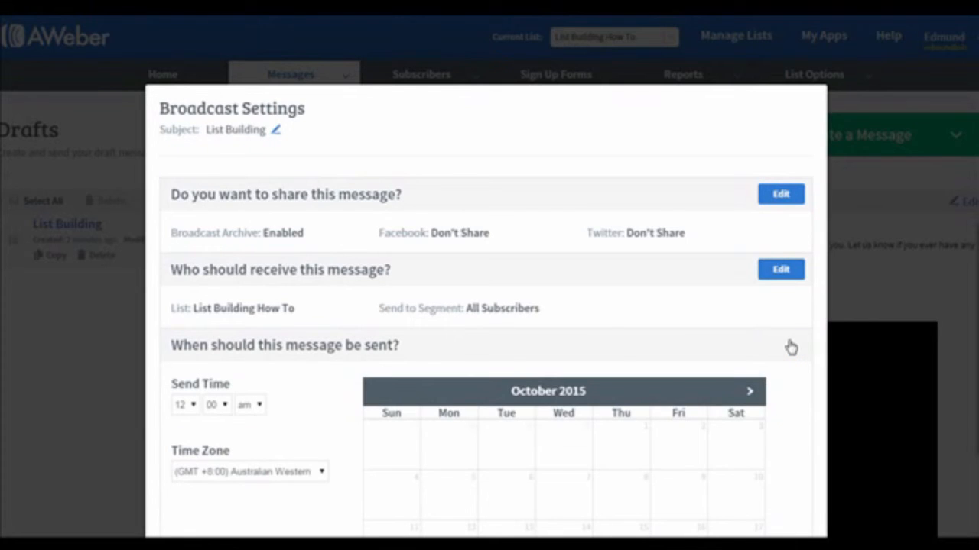
pyautogui.scroll(-3, 736, 338)
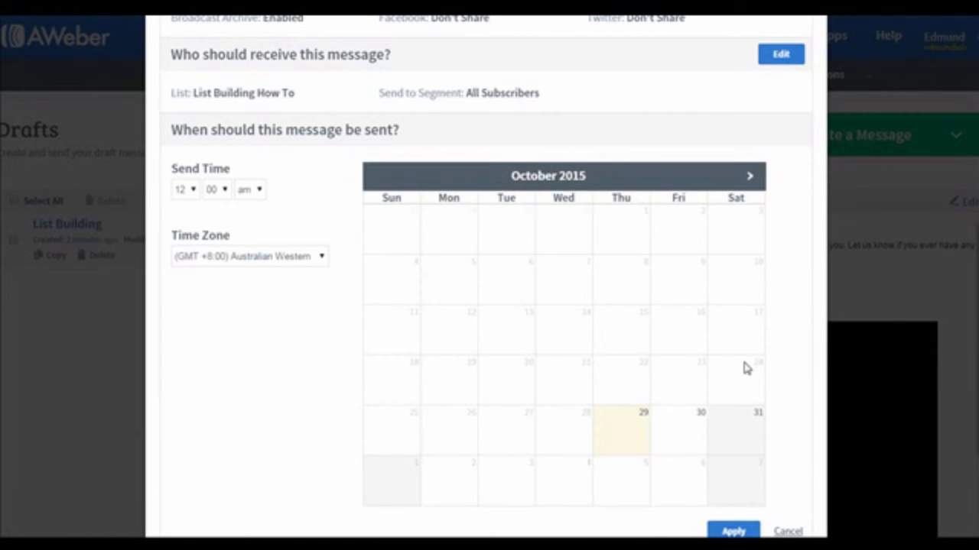
pyautogui.click(739, 424)
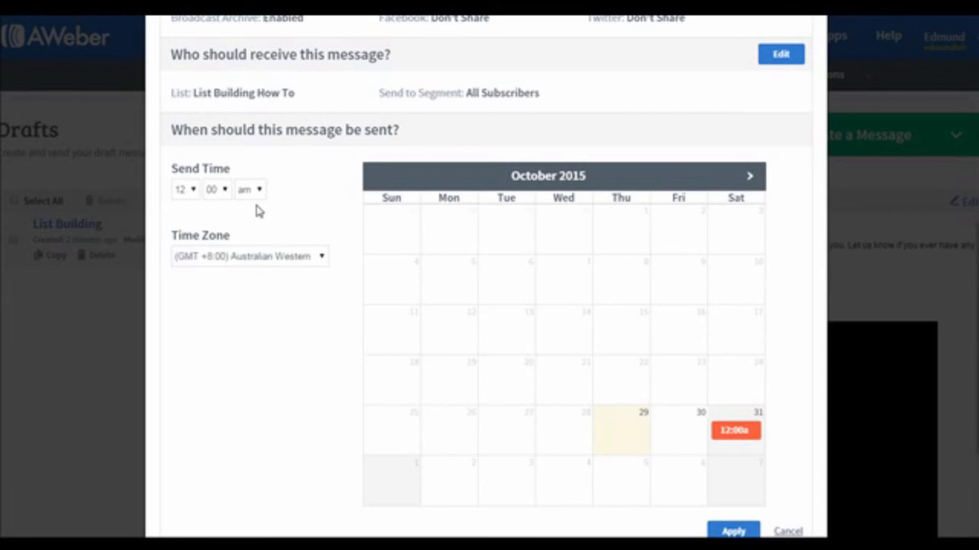
# - Change the send time zone to (GMT -5:00) Eastern Time and apply the schedule settings
pyautogui.click(269, 259)
pyautogui.scroll(-2, 268, 264)
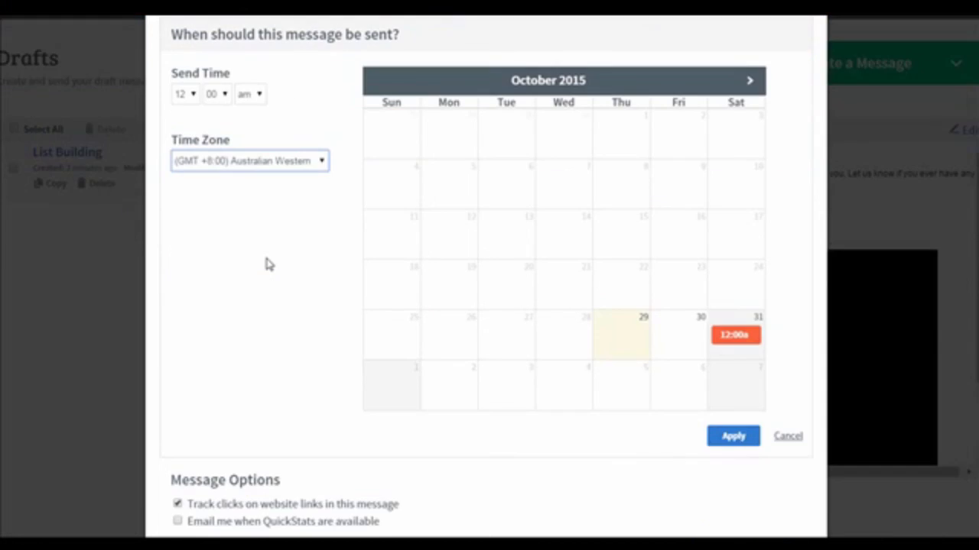
pyautogui.scroll(1, 268, 264)
pyautogui.scroll(1, 267, 264)
pyautogui.click(264, 303)
pyautogui.scroll(-10, 264, 377)
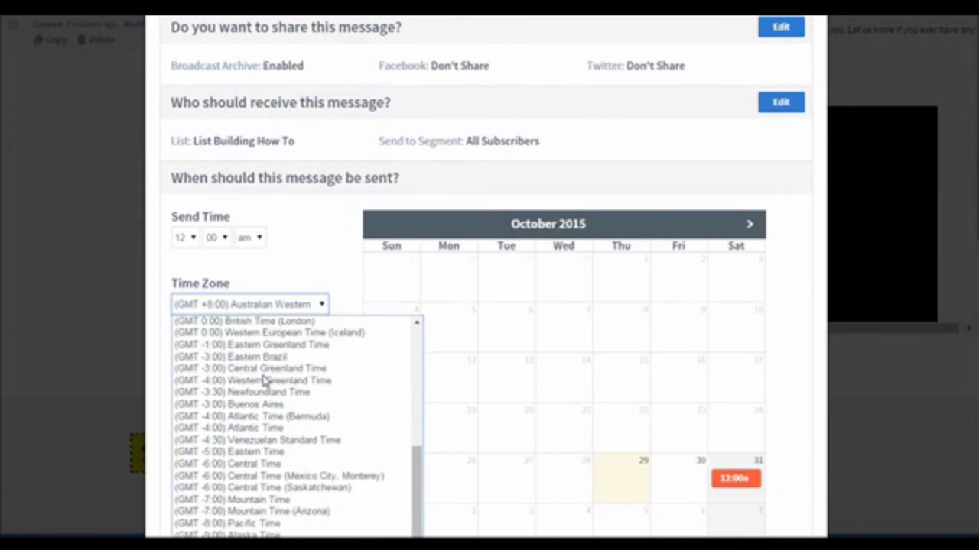
pyautogui.click(276, 453)
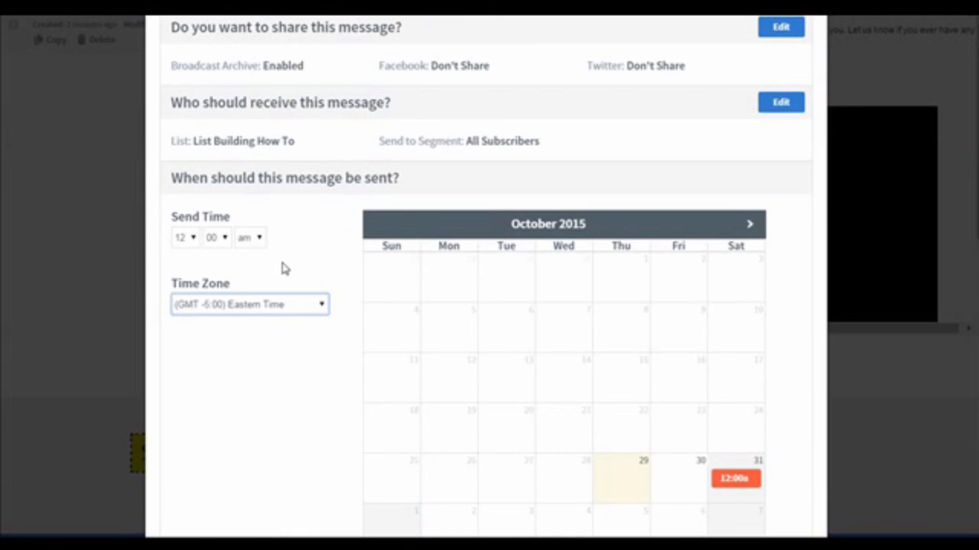
pyautogui.scroll(-1, 480, 330)
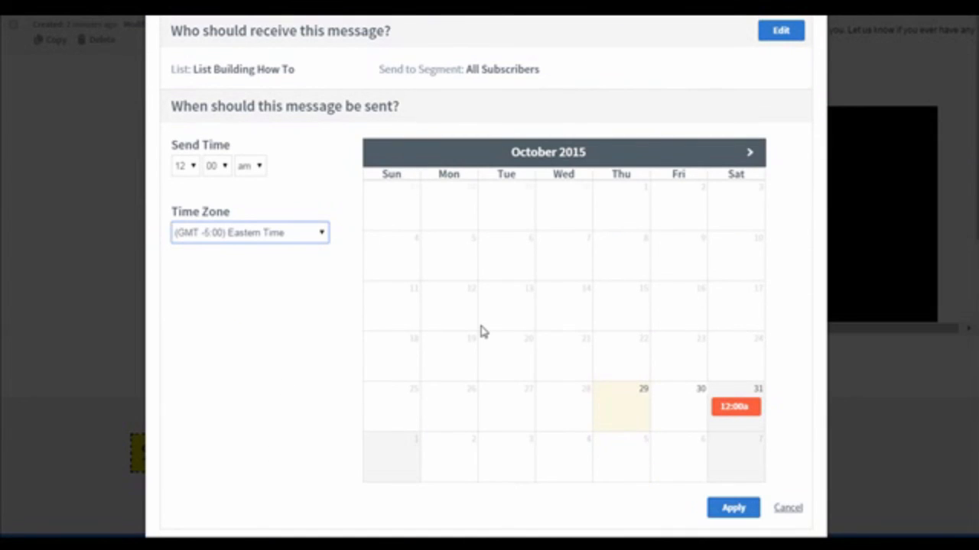
pyautogui.click(738, 511)
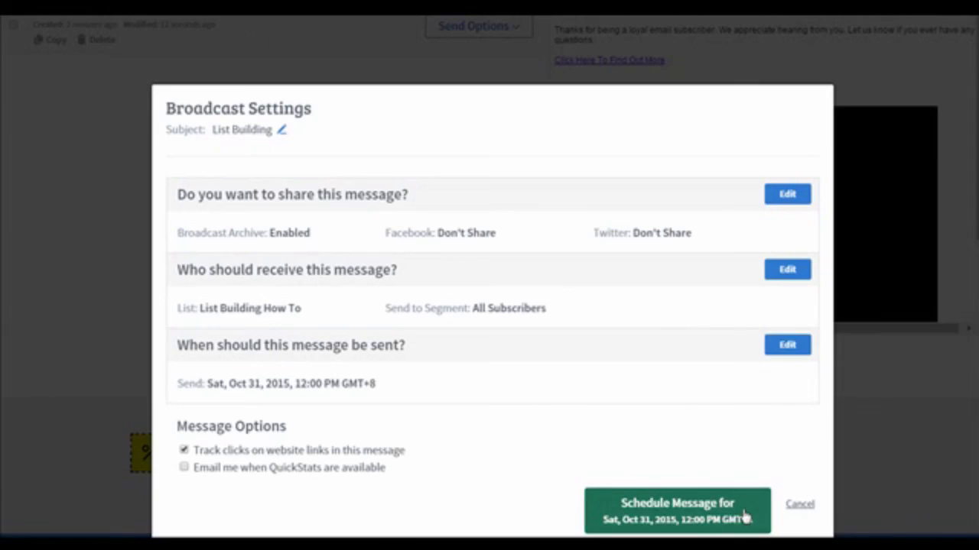